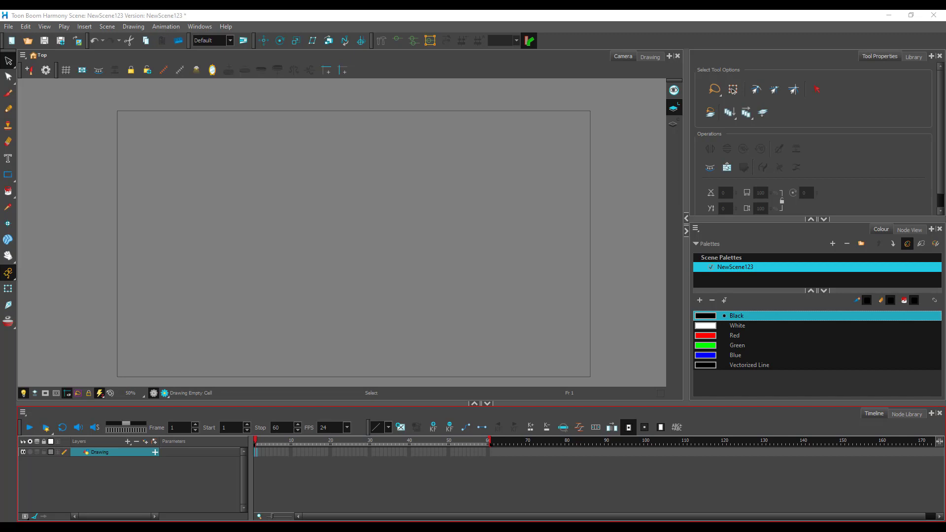
- Draw a square near the canvas centre on frame 1 with the Rectangle tool
left_click(305, 17)
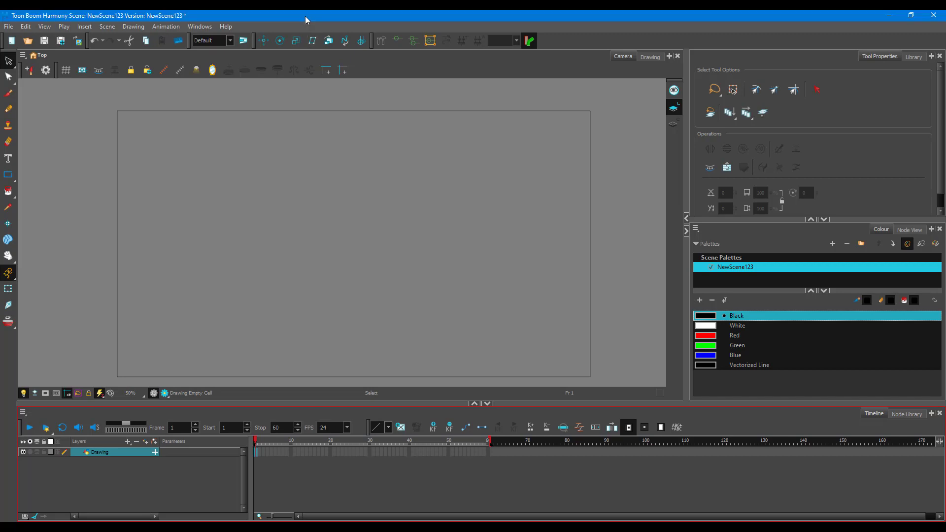
left_click(11, 182)
left_click_drag(278, 181, 426, 314)
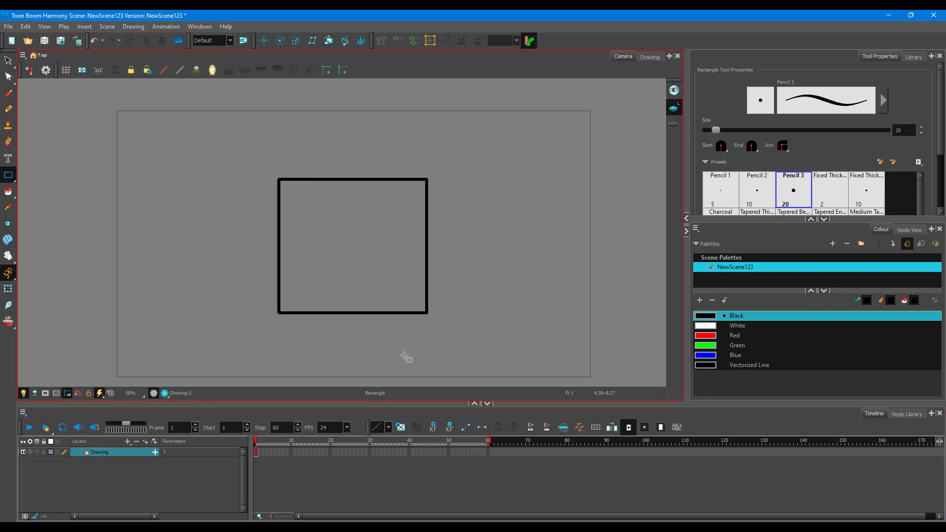
- Draw a second square on frame 2, then rotate and squash it into a flattened diamond
left_click(261, 452)
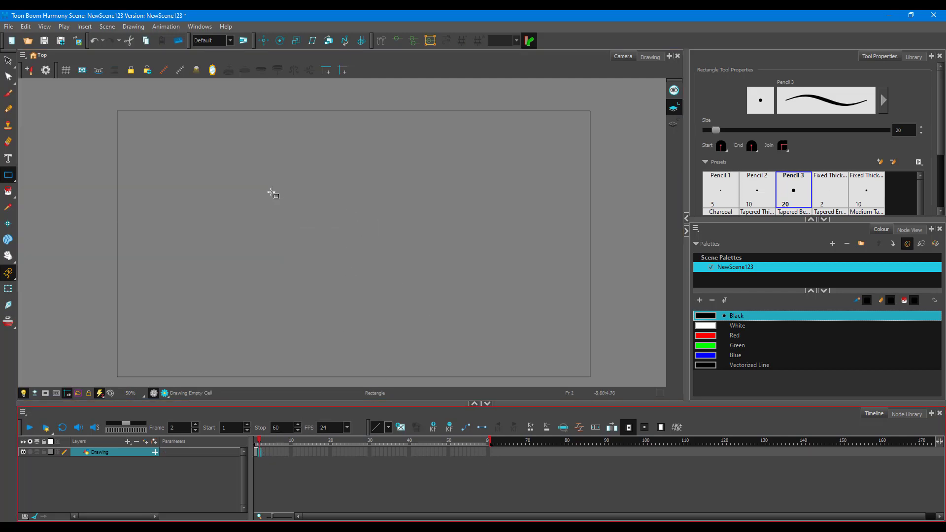
mouse_move(271, 188)
left_mouse_down()
mouse_move(333, 259)
mouse_move(424, 317)
mouse_move(417, 320)
left_mouse_up()
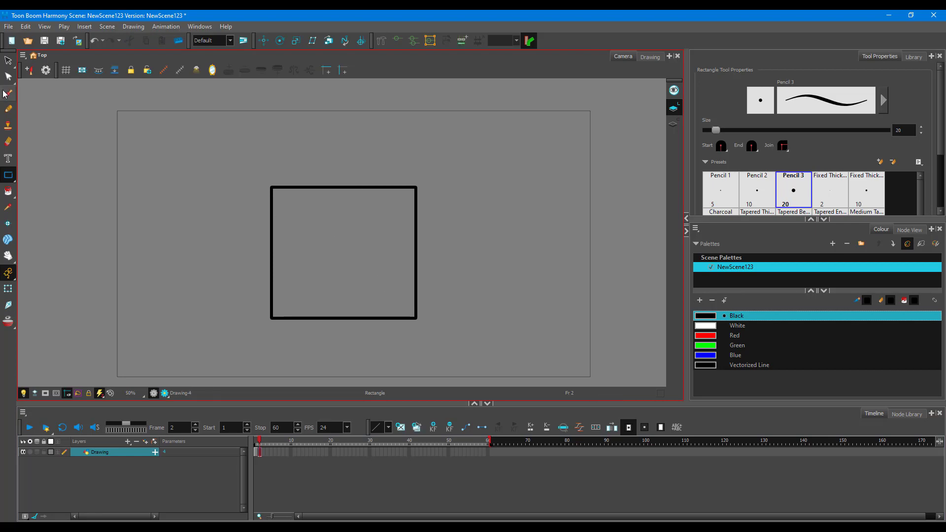
left_click(8, 60)
left_click(272, 187)
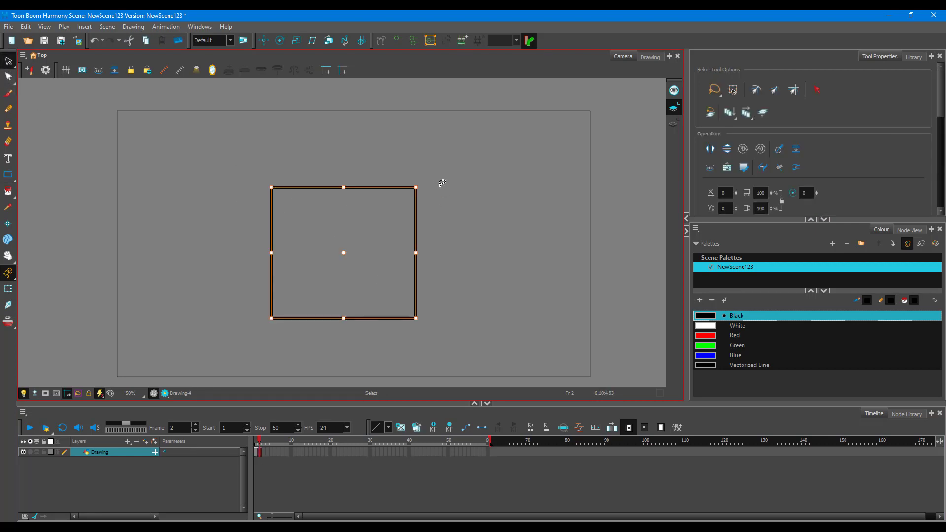
left_click_drag(419, 186, 343, 279)
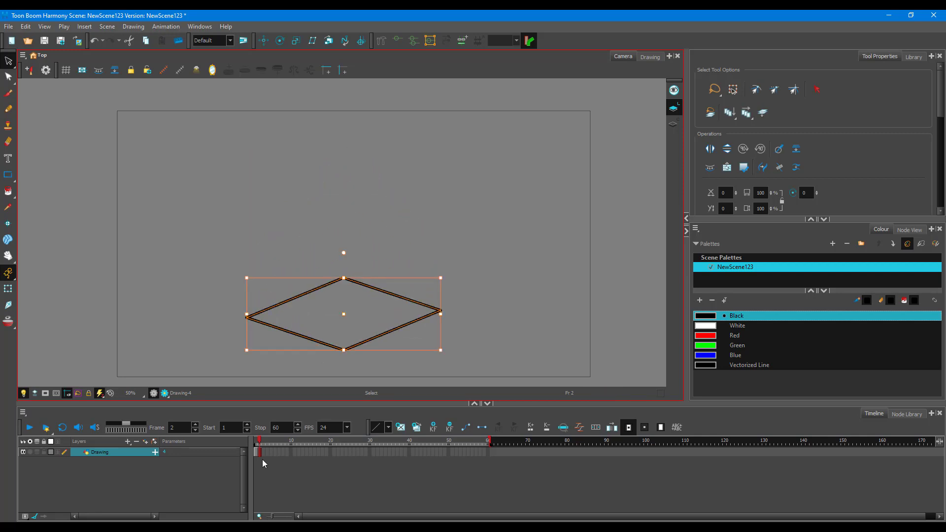
mouse_move(261, 453)
left_mouse_down()
mouse_move(255, 446)
mouse_move(257, 454)
left_mouse_up()
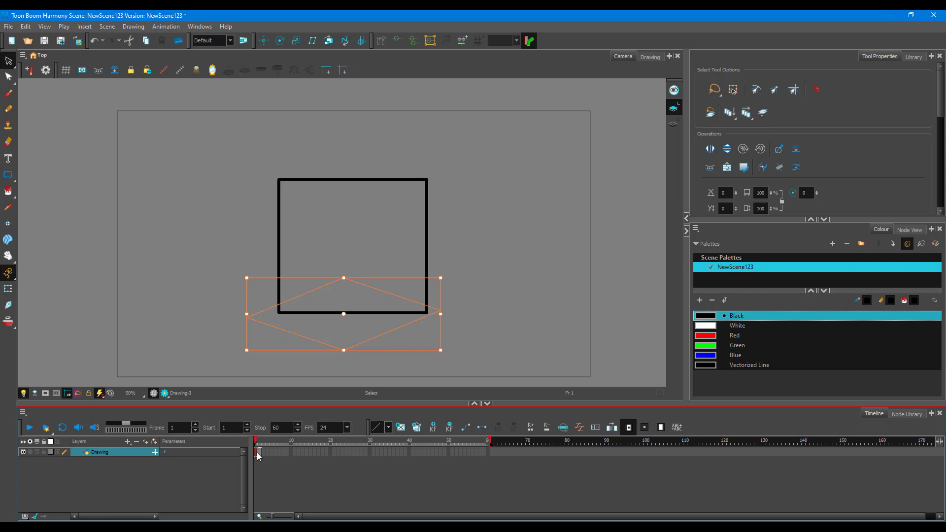
- Extend the square through frame 14 and apply Morphing > Create Morphing to its cells
key("shift+Right")
key("shift+Right")
key("shift+Right")
key("shift+Right")
key("shift+Right")
key("shift+Right")
key("shift+Right")
key("shift+Right")
key("shift+Right")
key("shift+Right")
key("shift+Right")
left_click_drag(258, 455, 313, 454)
left_click(258, 456)
right_click(258, 453)
mouse_move(352, 328)
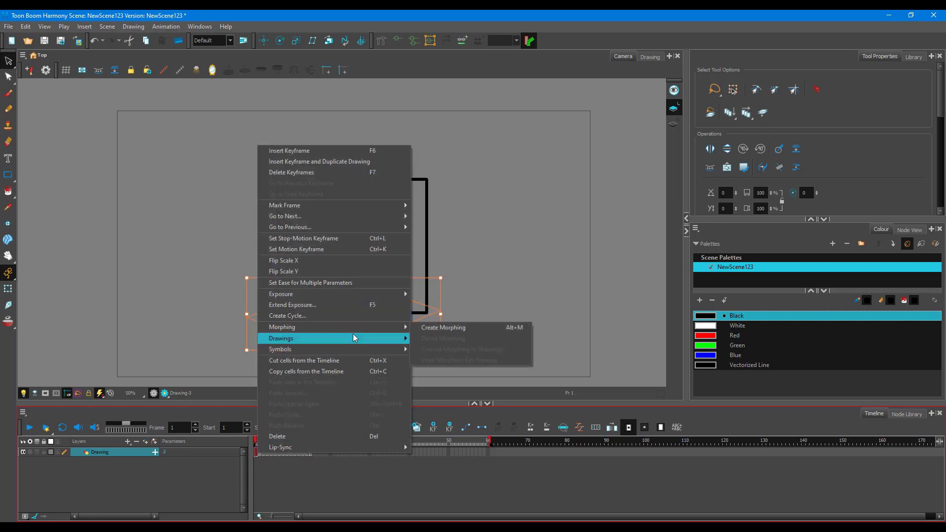
left_click(440, 327)
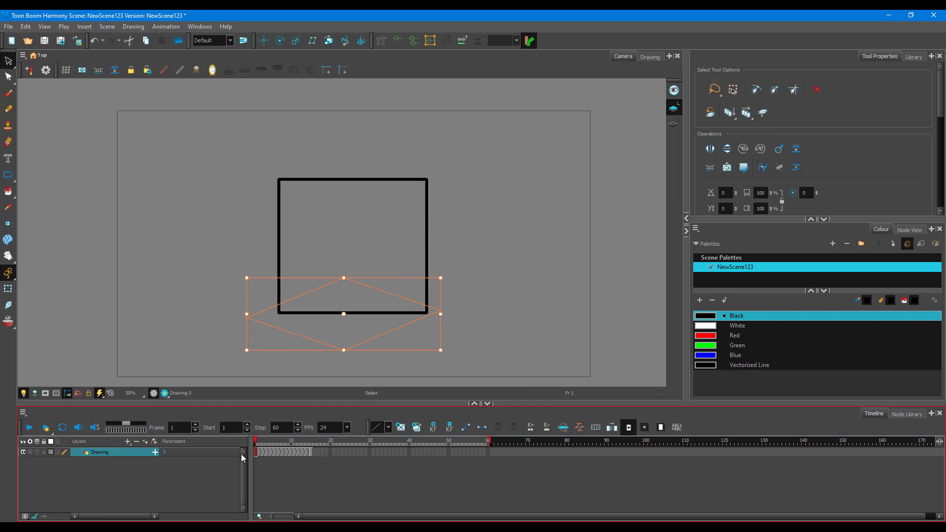
- Scrub the timeline from frame 1 to the diamond to preview the morph in-betweens
mouse_move(257, 440)
left_mouse_down()
mouse_move(274, 440)
mouse_move(245, 445)
mouse_move(312, 454)
mouse_move(256, 454)
left_mouse_up()
left_click(272, 446)
left_click_drag(272, 446, 309, 445)
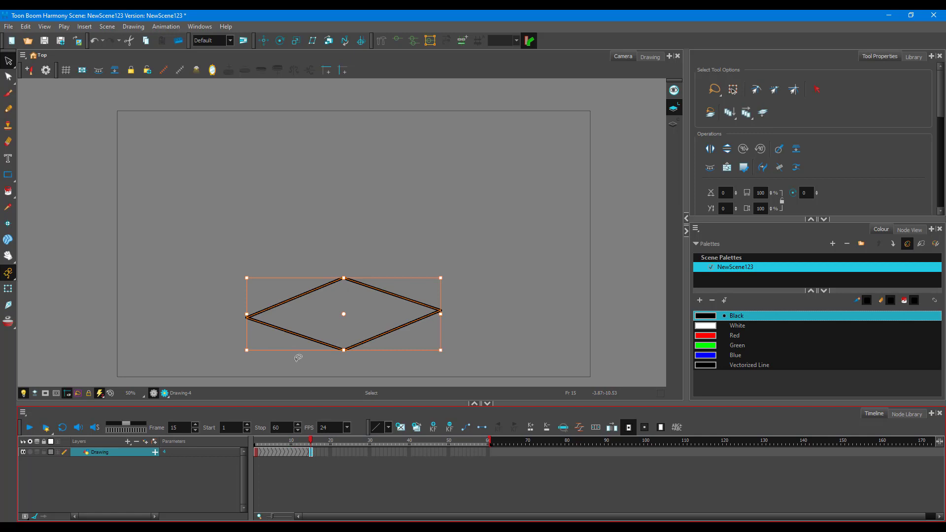
left_click_drag(277, 436, 224, 444)
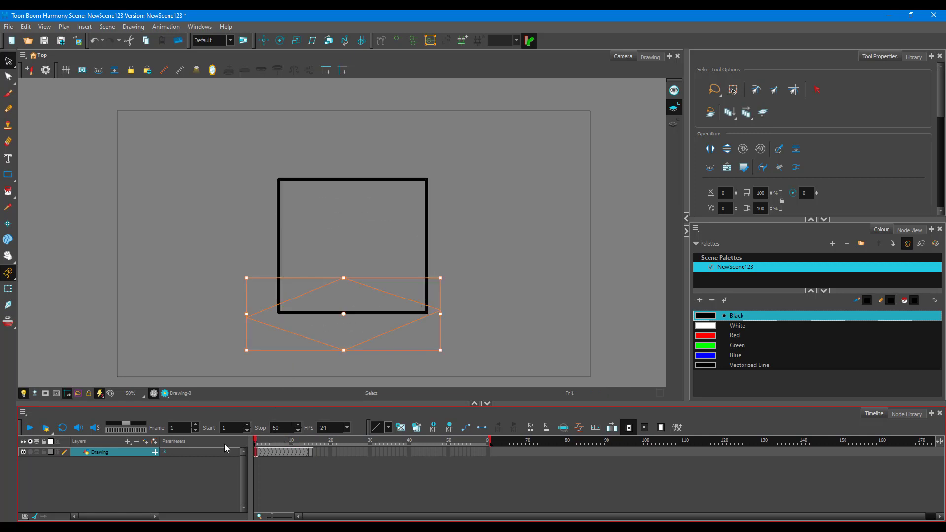
left_click(273, 446)
mouse_move(273, 447)
left_mouse_down()
mouse_move(312, 445)
mouse_move(230, 456)
left_mouse_up()
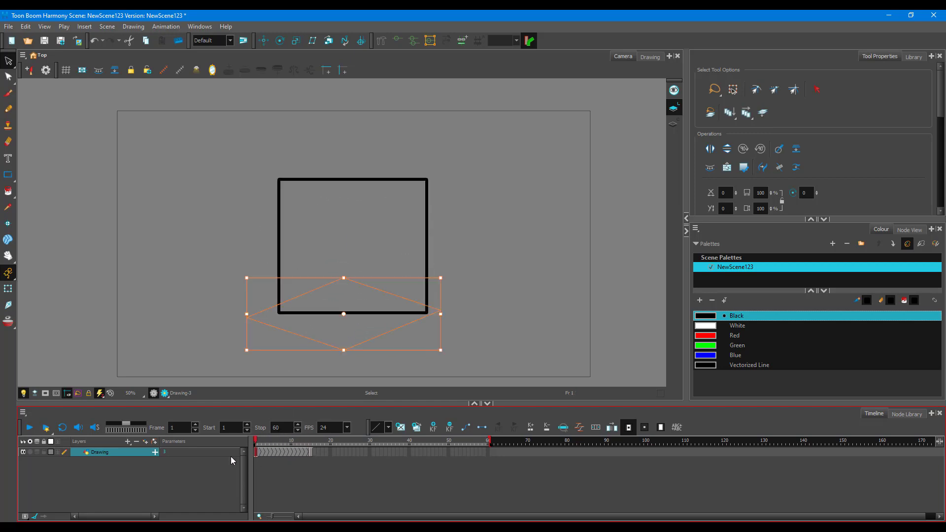
- Select the Morphing tool and set the hint type to Contour Hint
left_click(8, 242)
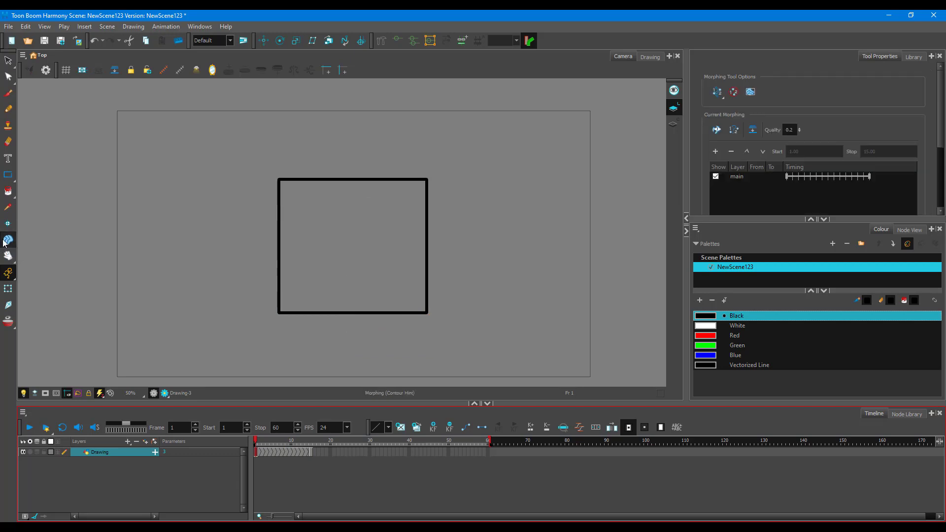
left_click(717, 94)
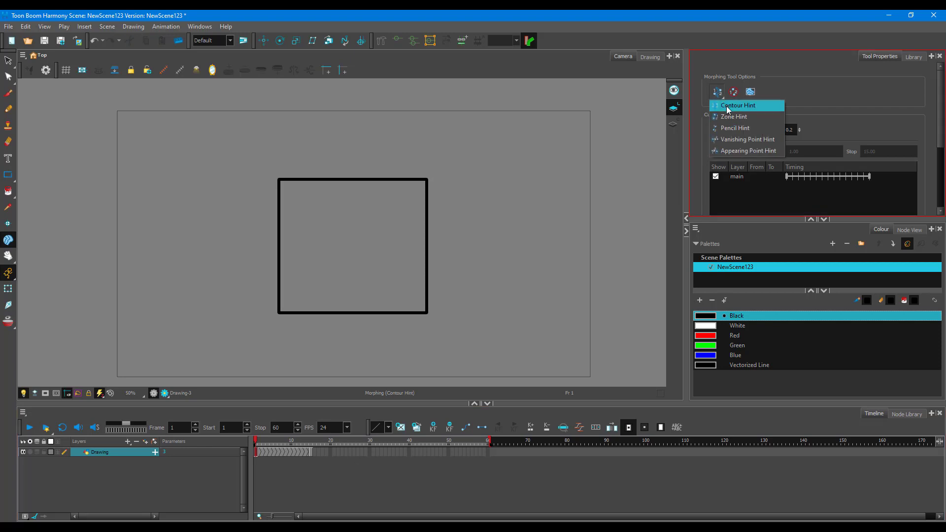
left_click(727, 107)
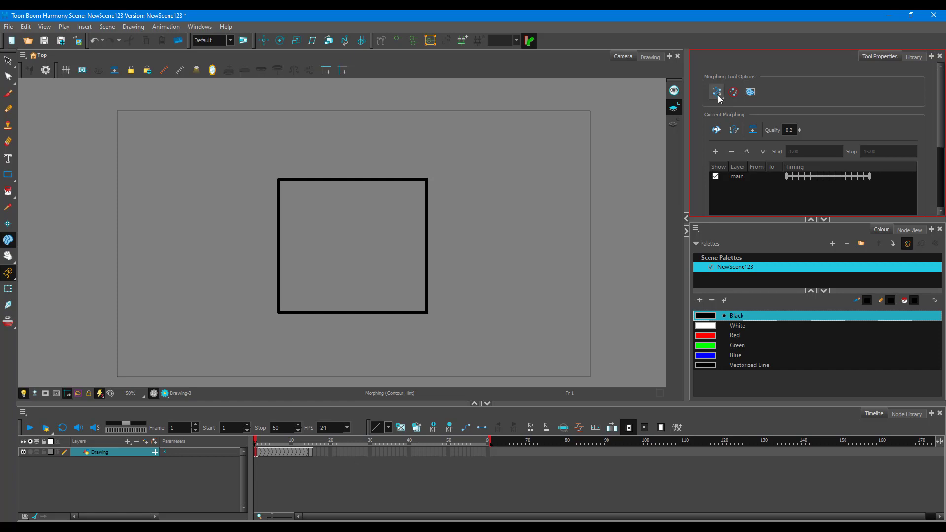
- Add contour hints on the square's top-left, top-right and bottom-left corners, checking the frame-15 diamond
left_click(279, 179)
left_click_drag(280, 179, 319, 180)
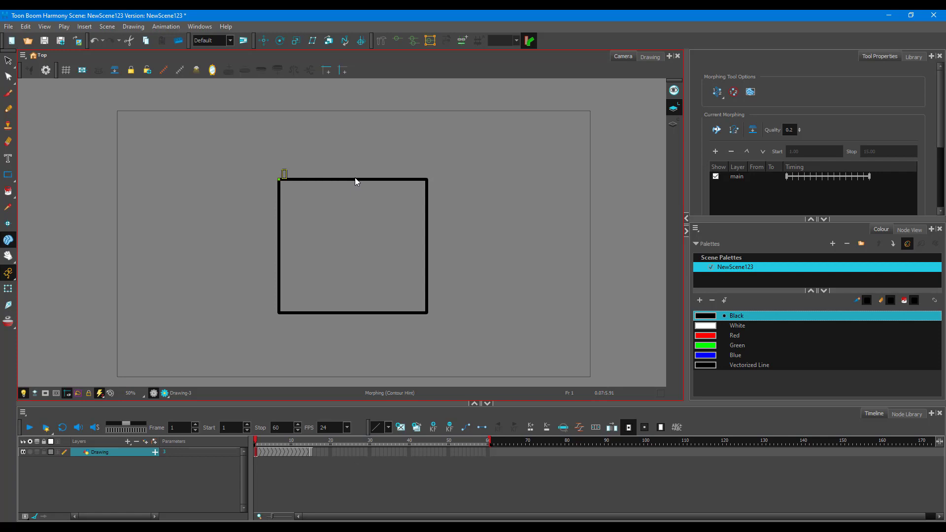
mouse_move(355, 181)
left_mouse_down()
mouse_move(427, 179)
mouse_move(426, 311)
left_mouse_up()
left_click_drag(377, 315, 284, 313)
left_click(311, 440)
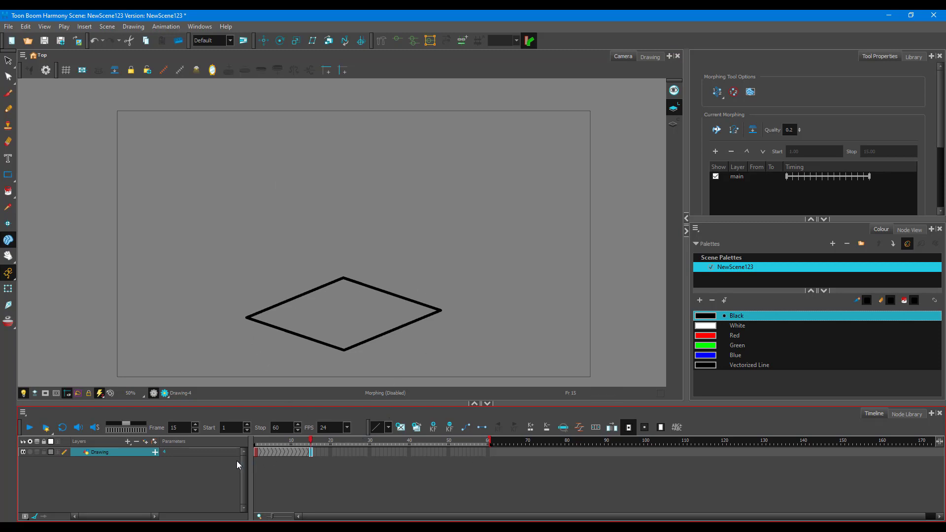
left_click(254, 441)
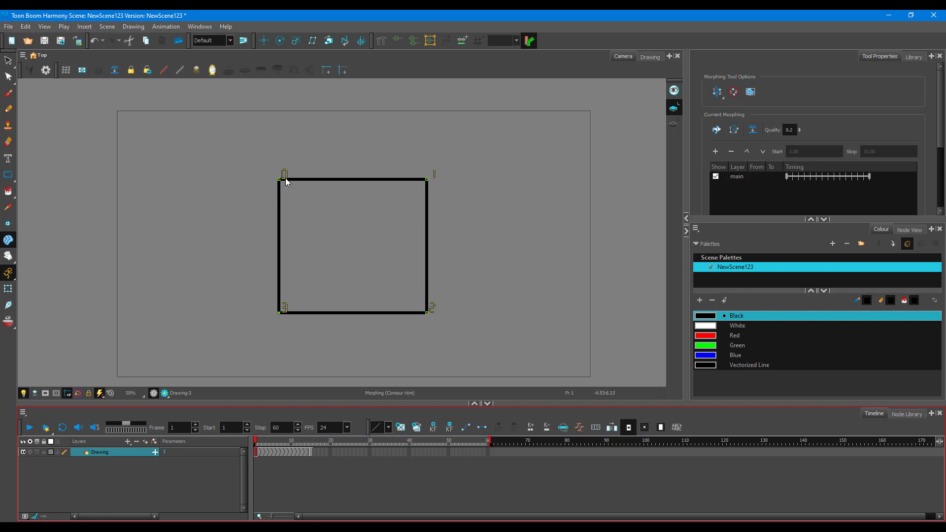
- Show the diamond drawing and drag hints 1–4 onto its top, left, right and bottom corners
left_click(717, 130)
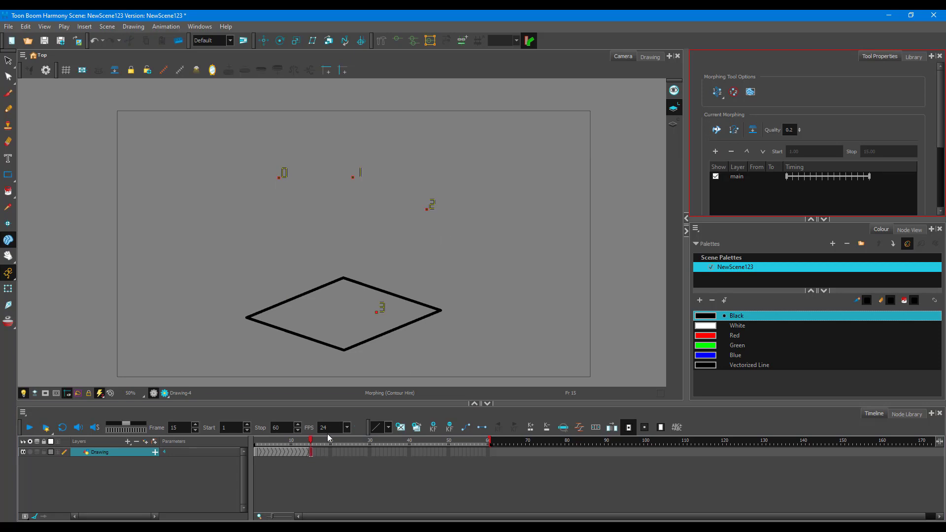
left_click(353, 187)
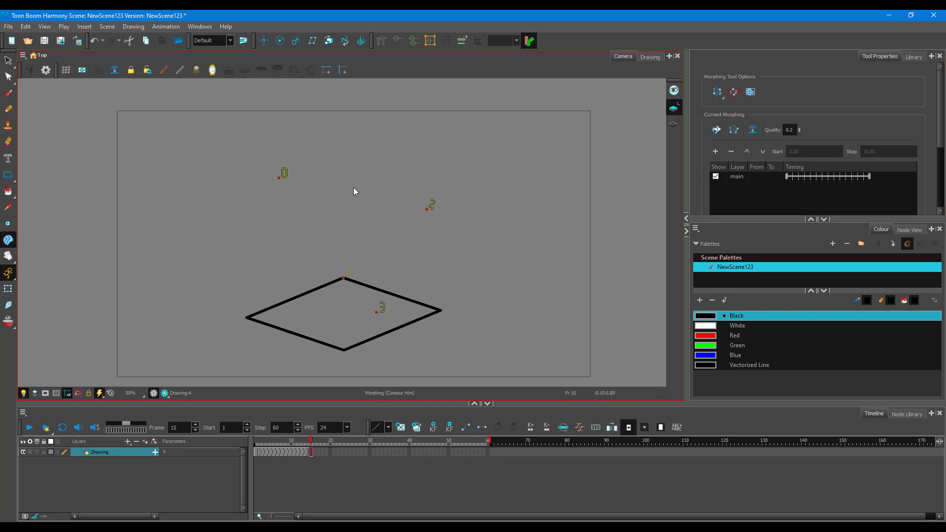
left_click_drag(344, 278, 349, 278)
left_click_drag(281, 178, 282, 303)
left_click_drag(428, 207, 442, 313)
left_click_drag(376, 312, 344, 350)
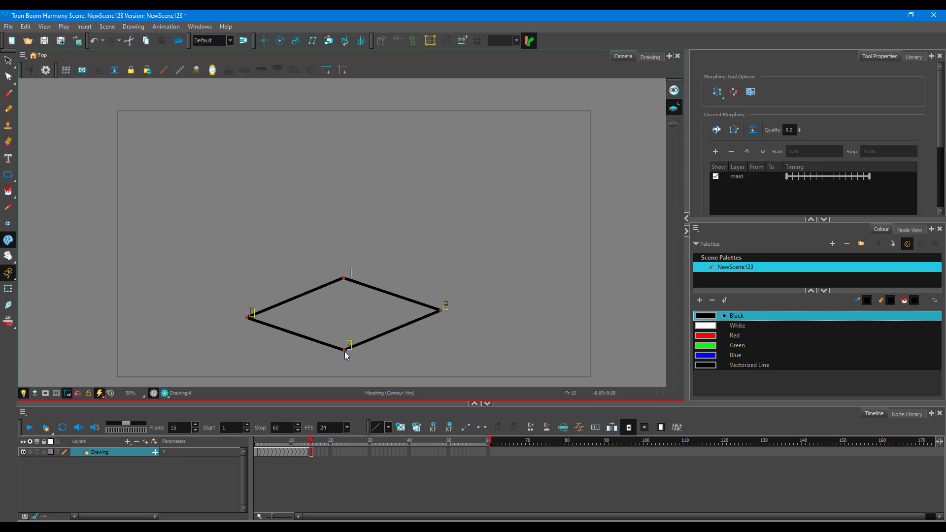
left_click(256, 440)
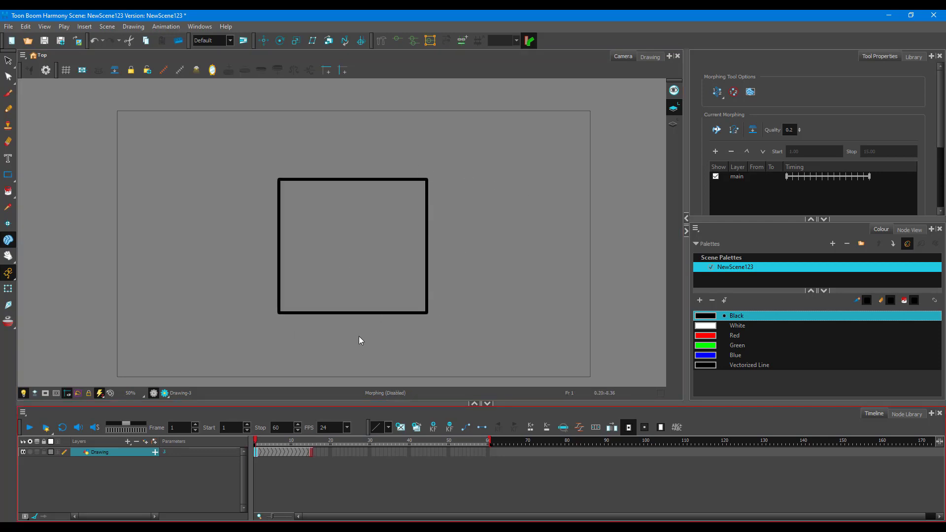
left_click(313, 439)
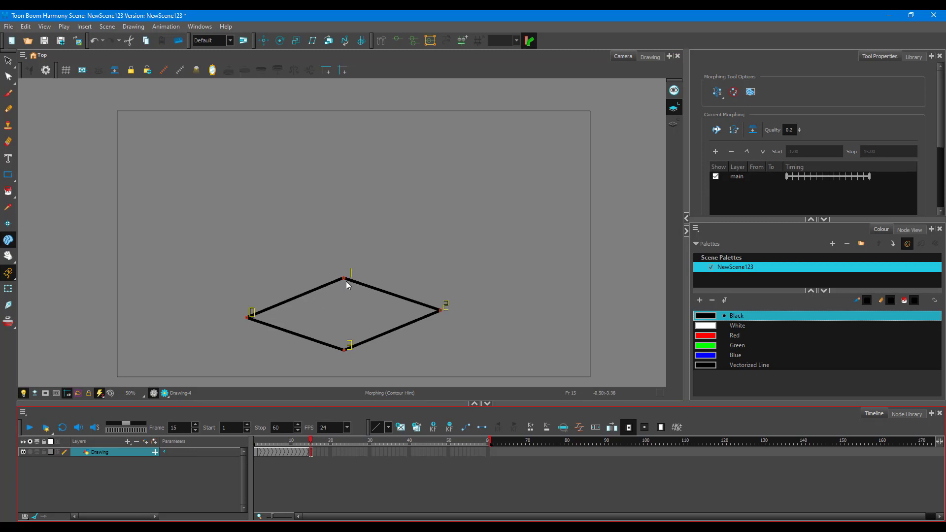
left_click_drag(311, 445, 255, 446)
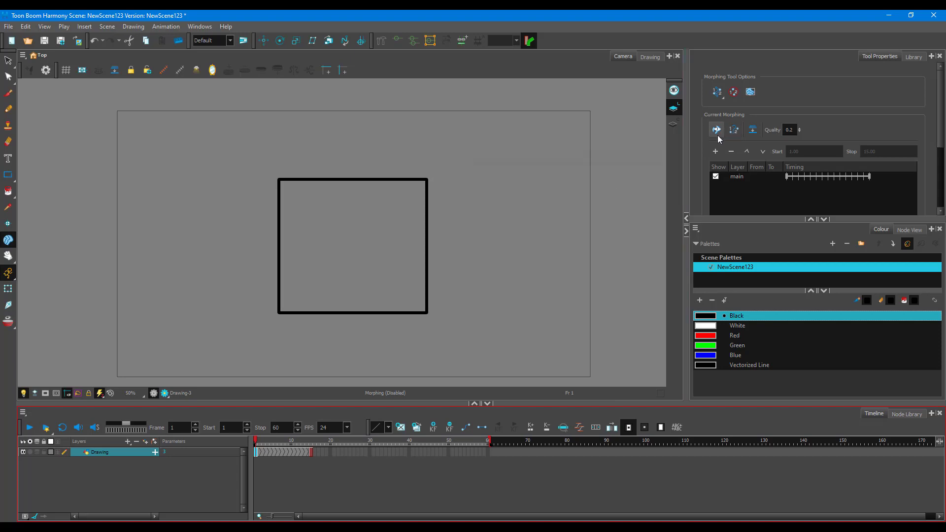
left_click(46, 426)
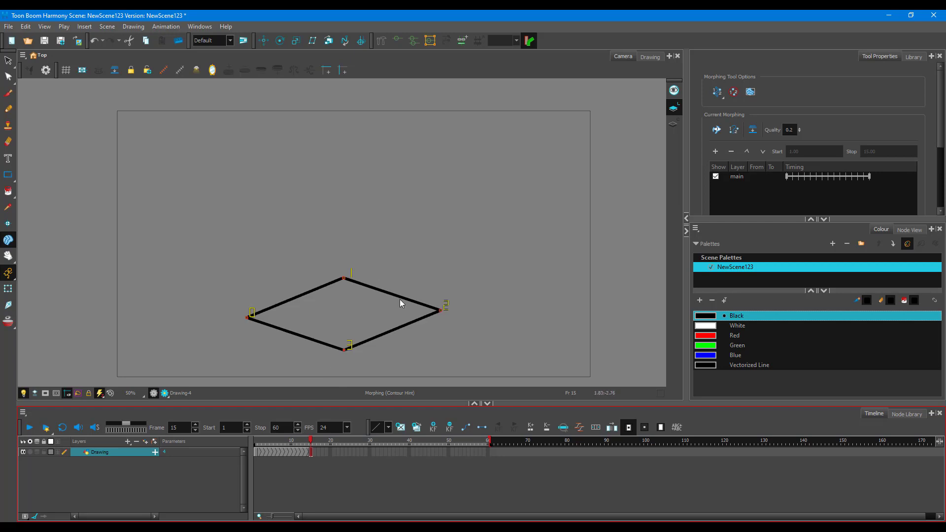
mouse_move(310, 446)
left_mouse_down()
mouse_move(246, 447)
mouse_move(314, 453)
mouse_move(247, 456)
mouse_move(314, 460)
mouse_move(297, 464)
mouse_move(249, 463)
mouse_move(312, 465)
left_mouse_up()
- Reposition hints 0–3 onto different diamond corners and edges, scrubbing to check the in-betweens
left_click_drag(246, 319, 303, 337)
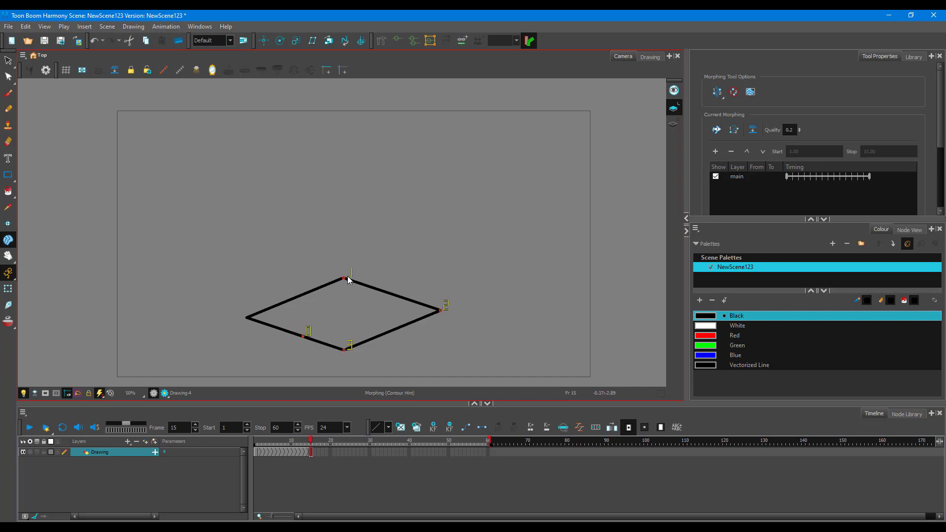
left_click_drag(344, 279, 248, 318)
left_click_drag(305, 334, 347, 281)
left_click_drag(344, 350, 343, 349)
mouse_move(312, 442)
left_mouse_down()
mouse_move(273, 446)
mouse_move(312, 452)
left_mouse_up()
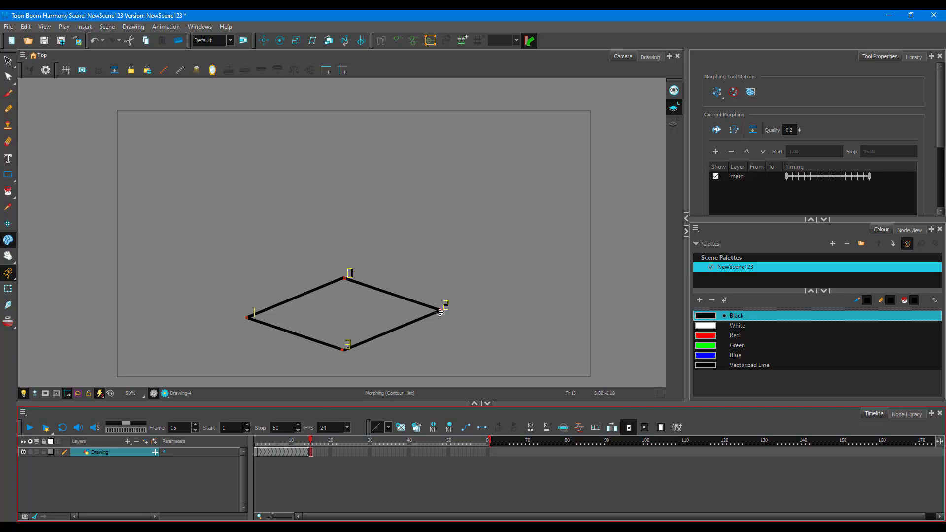
mouse_move(445, 305)
left_mouse_down()
mouse_move(250, 317)
mouse_move(441, 315)
left_mouse_up()
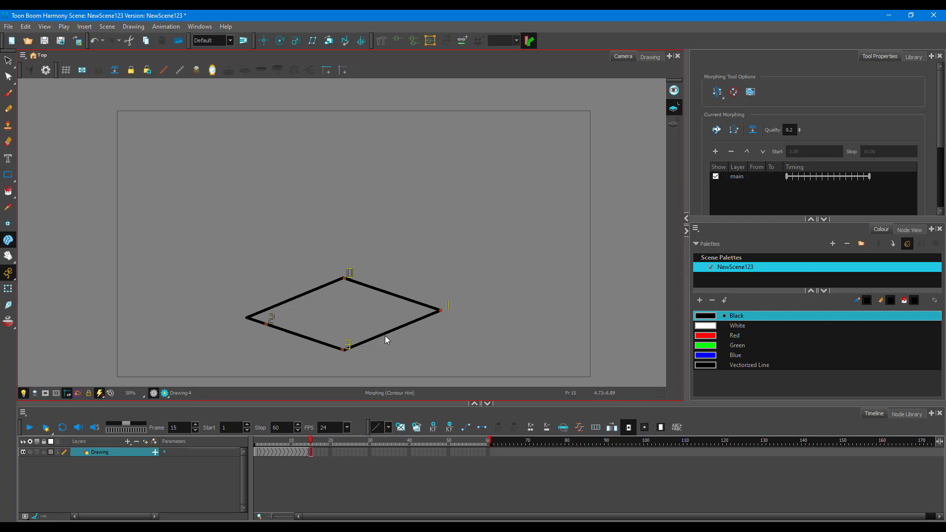
left_click_drag(345, 348, 327, 344)
left_click_drag(311, 450, 240, 456)
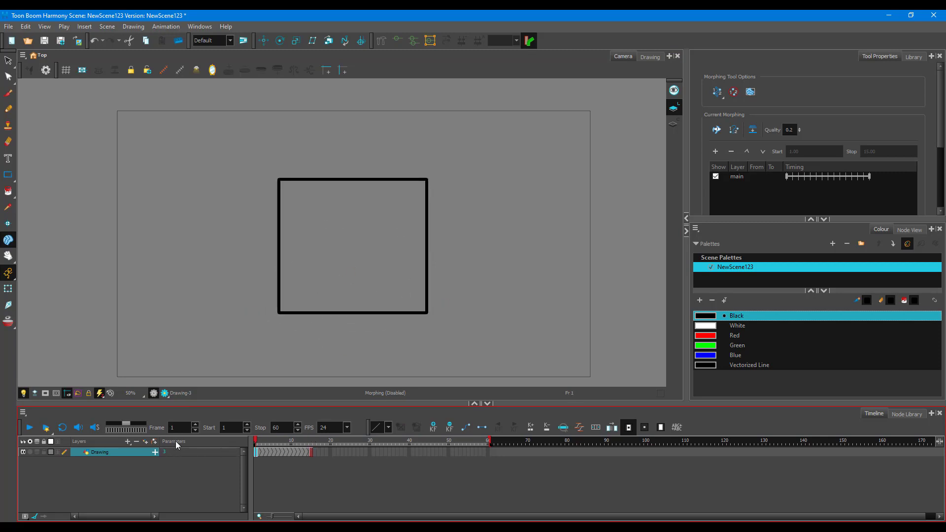
left_click(26, 429)
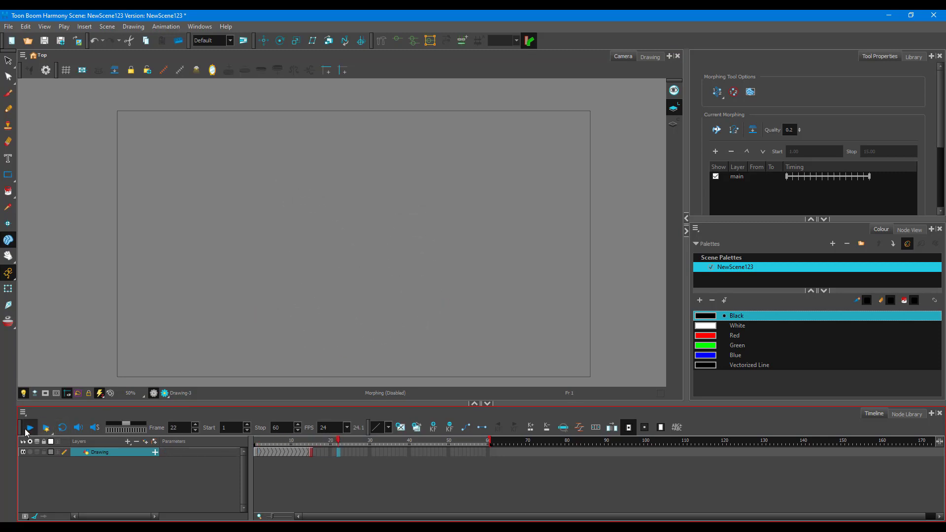
left_click(320, 456)
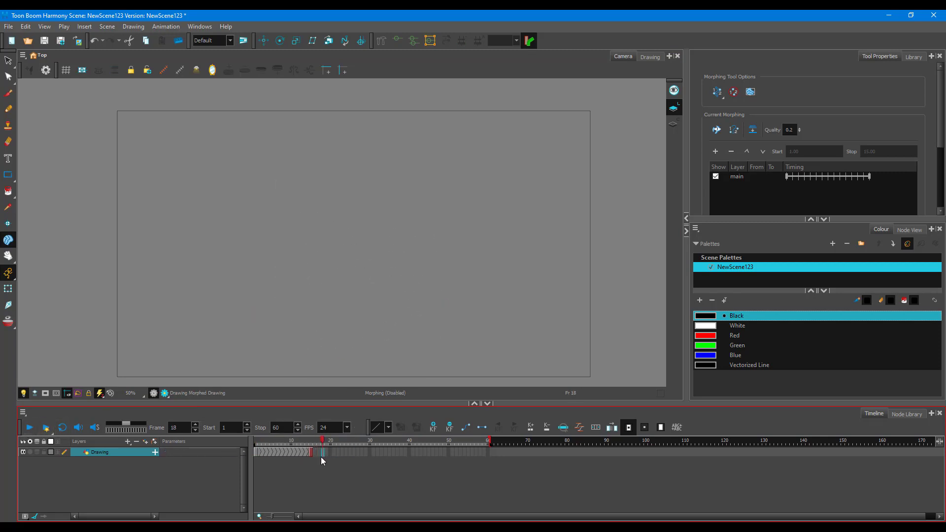
left_click_drag(320, 457, 161, 466)
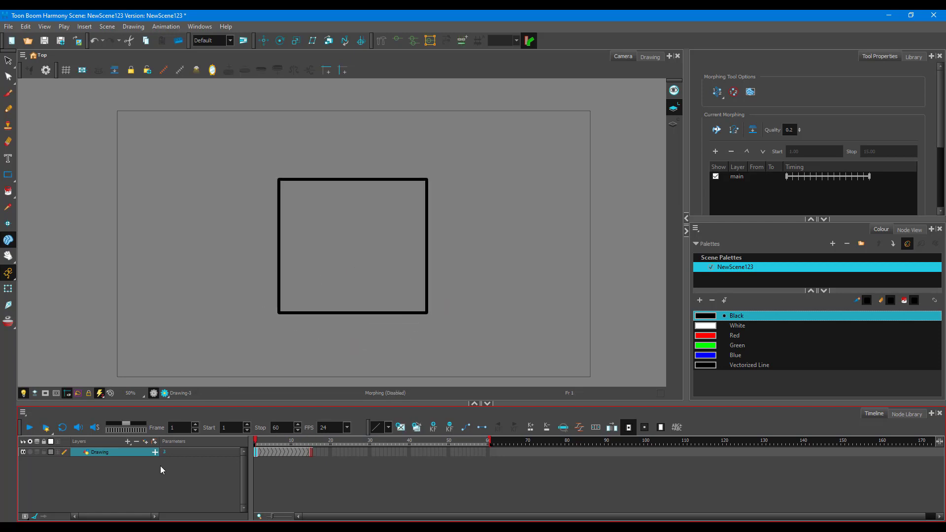
- Paint the frame-1 square and frame-15 diamond Green, then scrub through the green morph
left_click(9, 191)
left_click(737, 347)
left_click(390, 223)
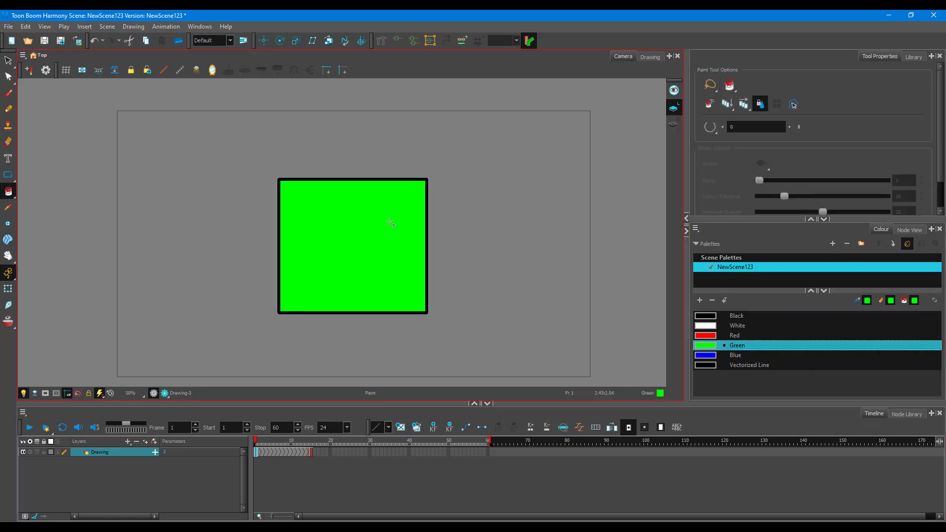
left_click(311, 446)
left_click(340, 309)
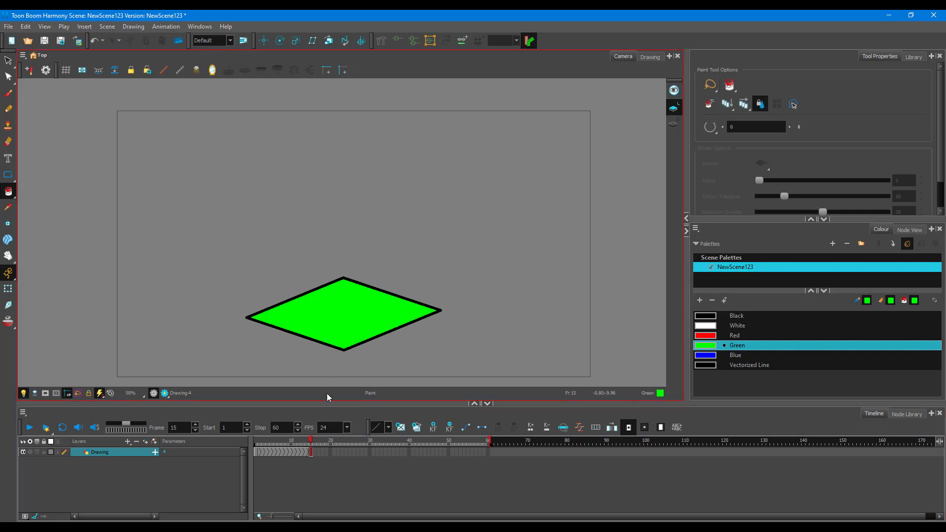
left_click(301, 442)
left_click_drag(302, 442, 242, 463)
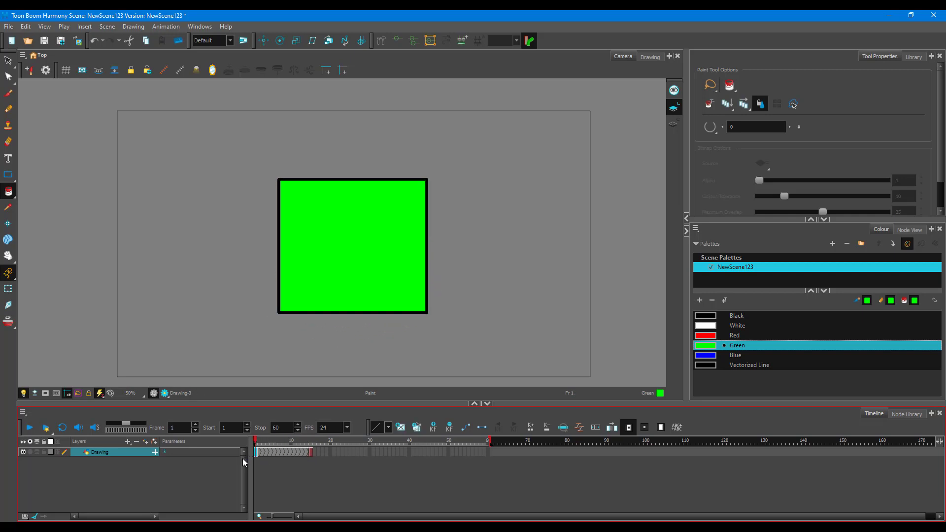